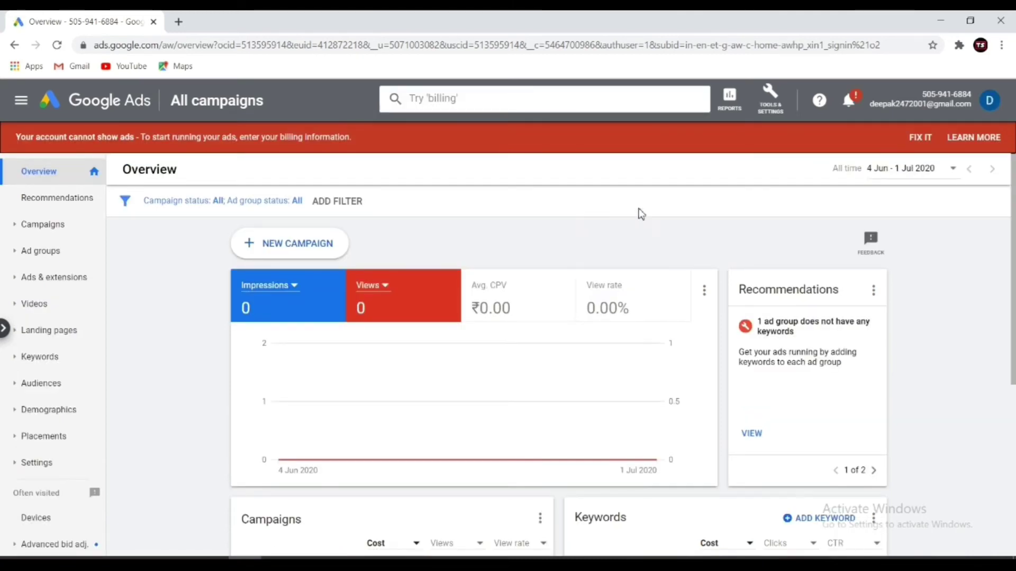
Step: Start a new negative keyword list in the shared library and name it "IIT Negative keywords"
{"action": "left_click", "coordinate": [775, 103]}
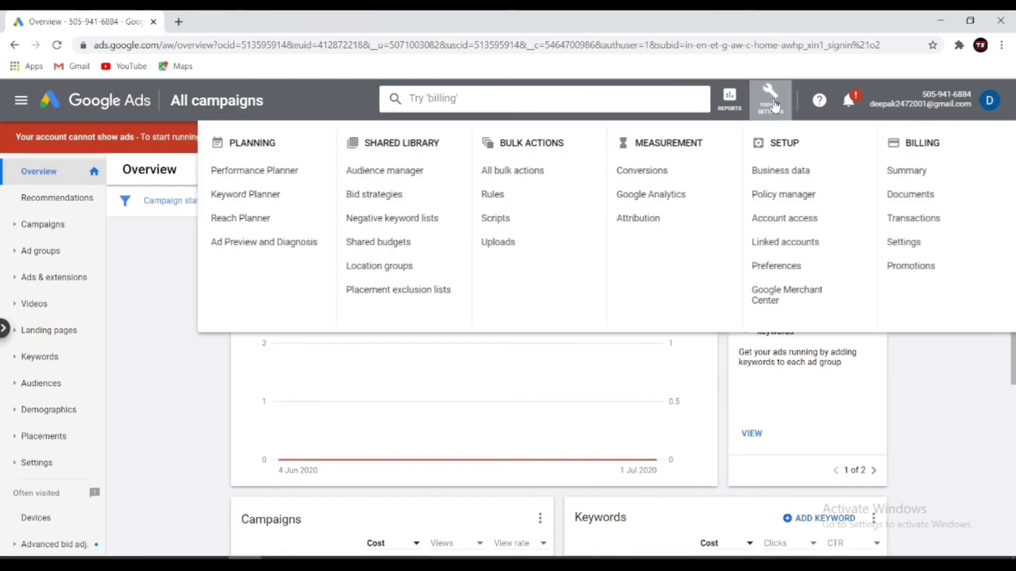
{"action": "left_click", "coordinate": [419, 220]}
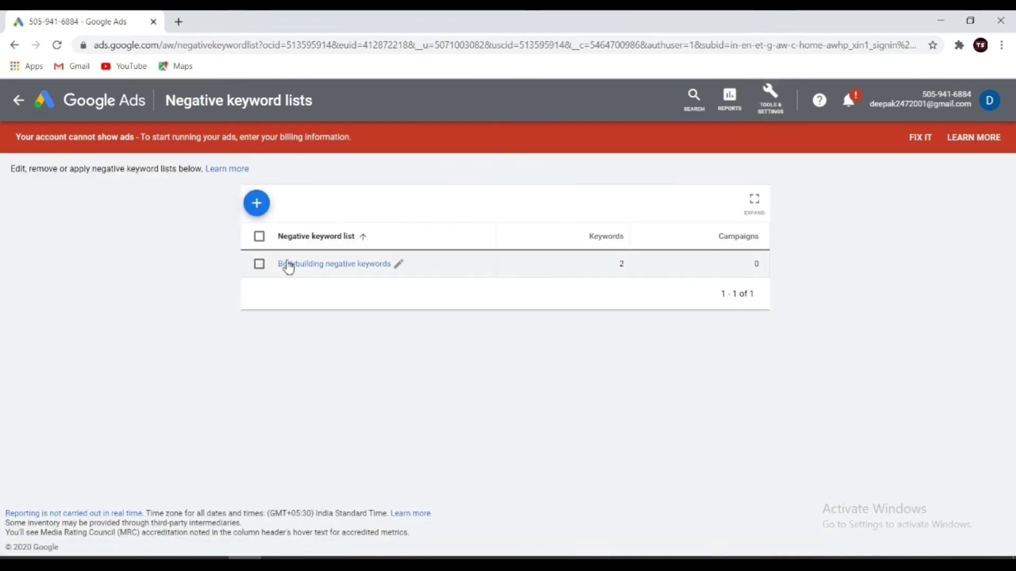
{"action": "left_click", "coordinate": [258, 205]}
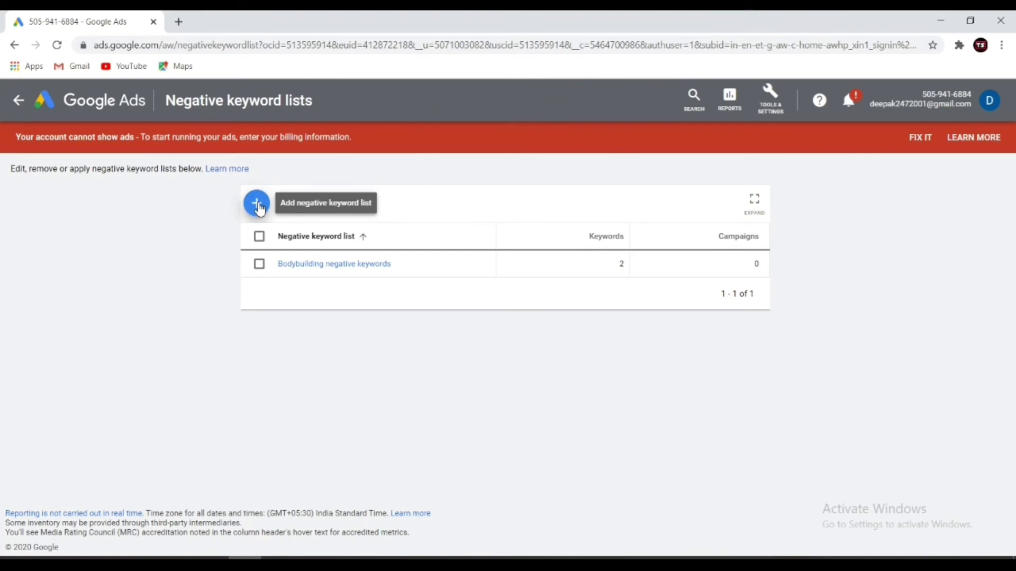
{"action": "left_click", "coordinate": [280, 211]}
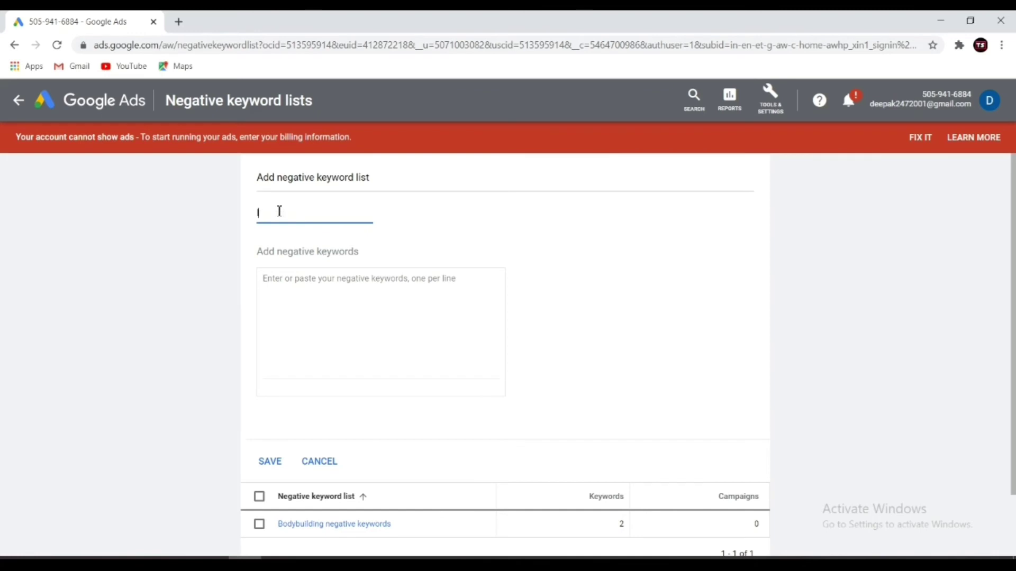
{"action": "type", "text": "IT "}
{"action": "type", "text": "Ne"}
{"action": "type", "text": "h"}
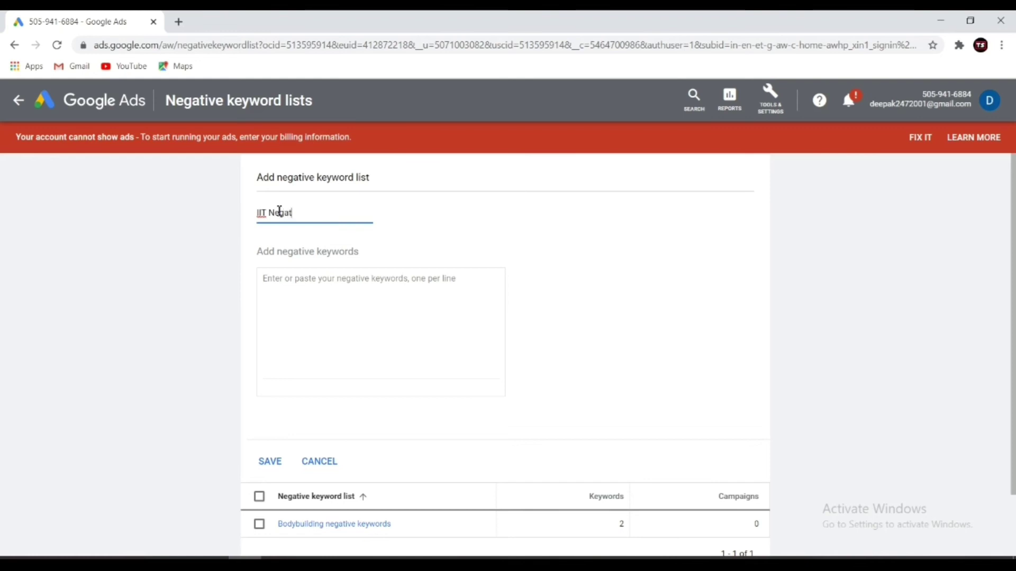
{"action": "type", "text": "ativ"}
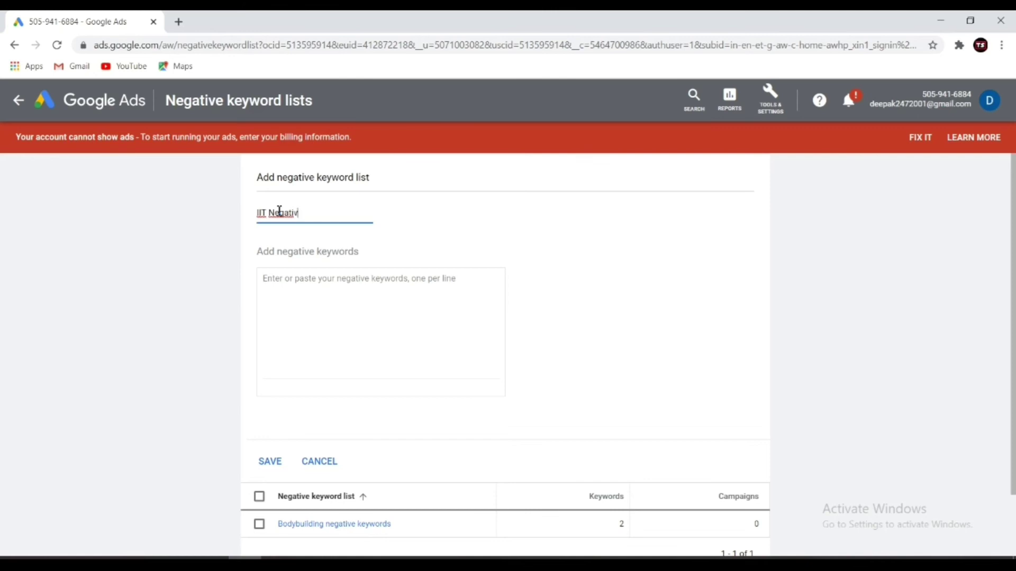
{"action": "type", "text": "e keywords"}
Step: Save the list with "IIT Tution" as its negative keyword and open the saved list
{"action": "left_click", "coordinate": [276, 286]}
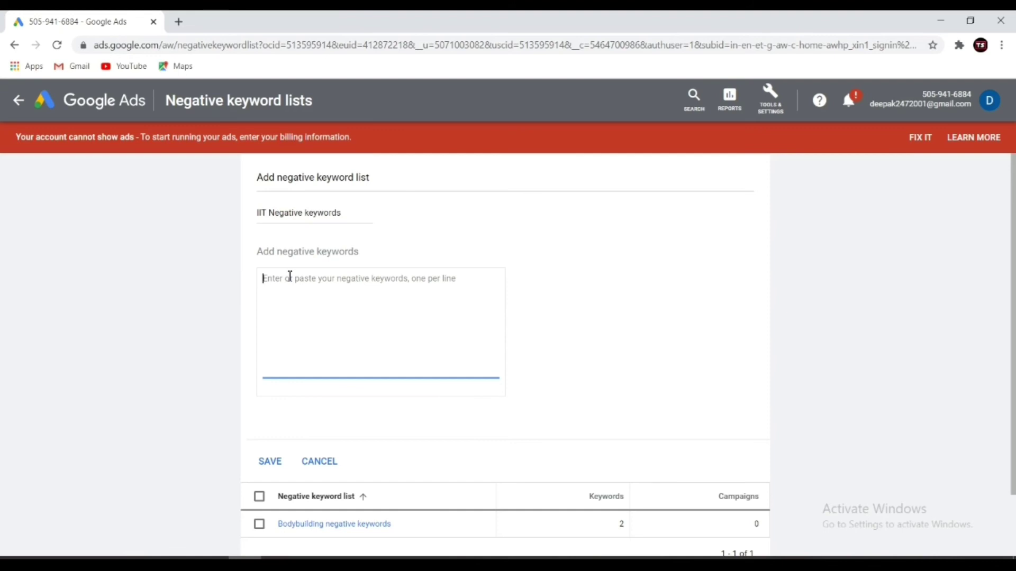
{"action": "type", "text": "("}
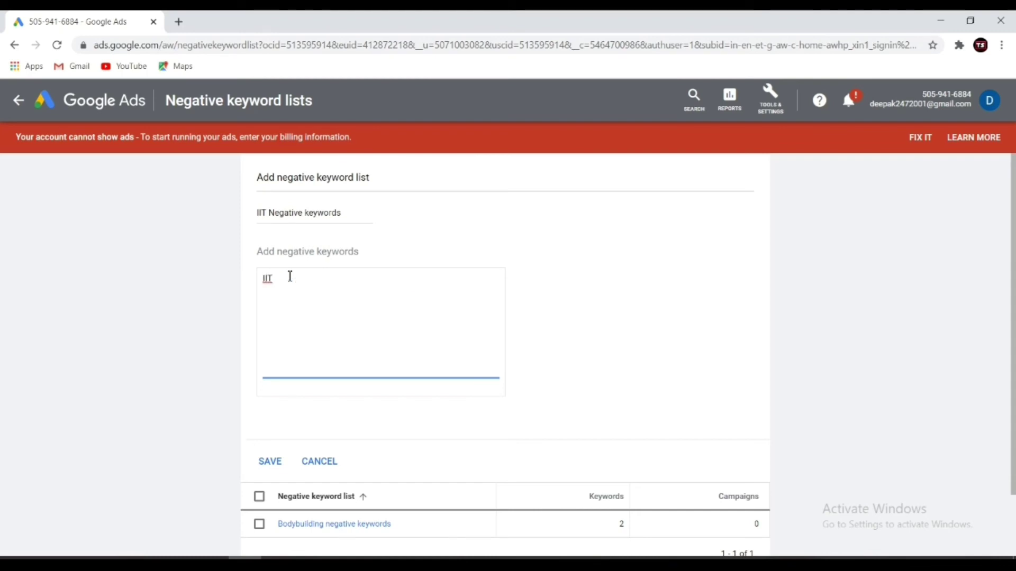
{"action": "type", "text": "IT Tuition"}
{"action": "left_click", "coordinate": [270, 462]}
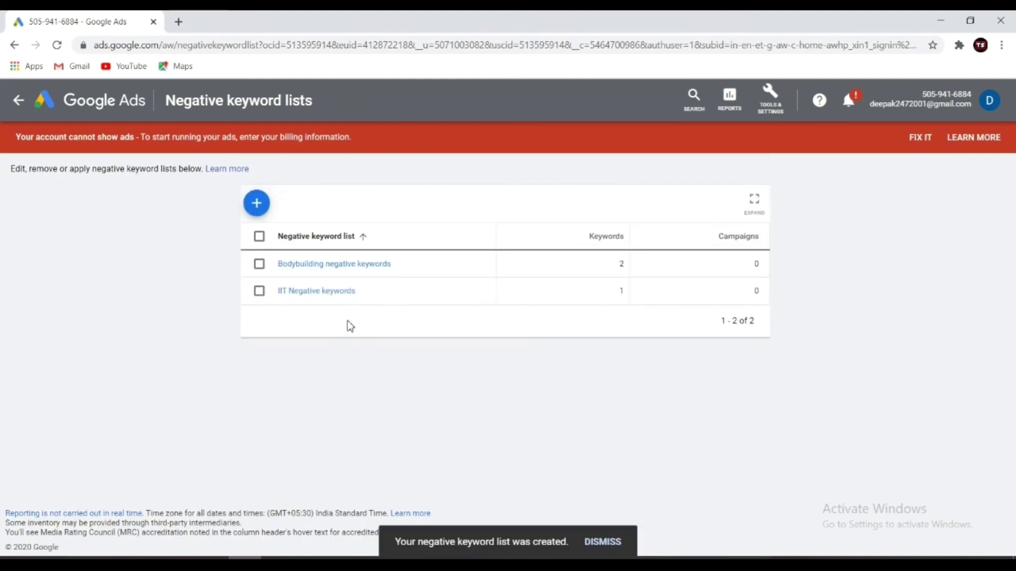
{"action": "left_click", "coordinate": [317, 290]}
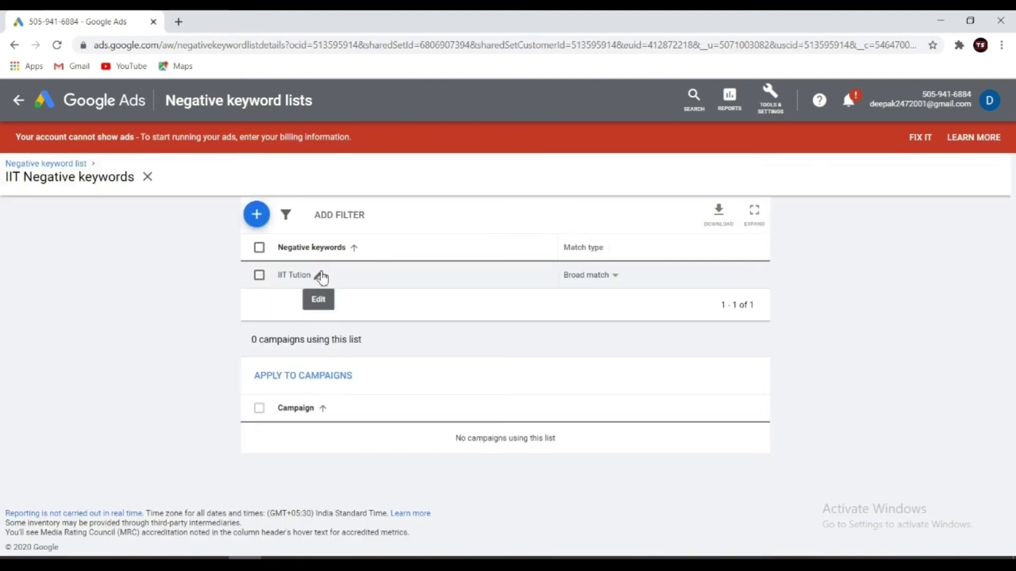
Step: Try the phrase match and exact match types on the "IIT Tution" negative keyword, and leave the editor without saving
{"action": "left_click", "coordinate": [320, 275]}
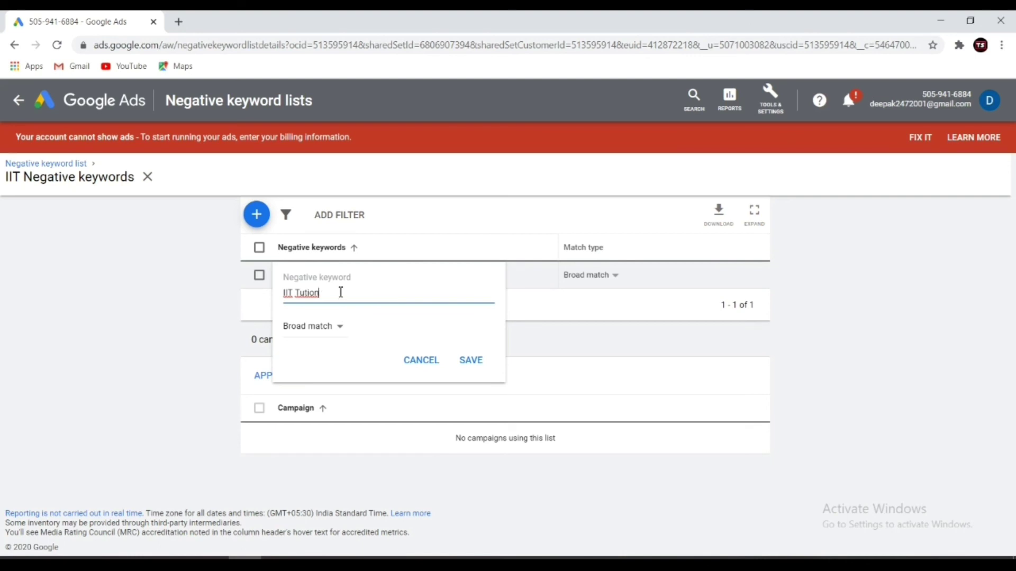
{"action": "left_click", "coordinate": [341, 330]}
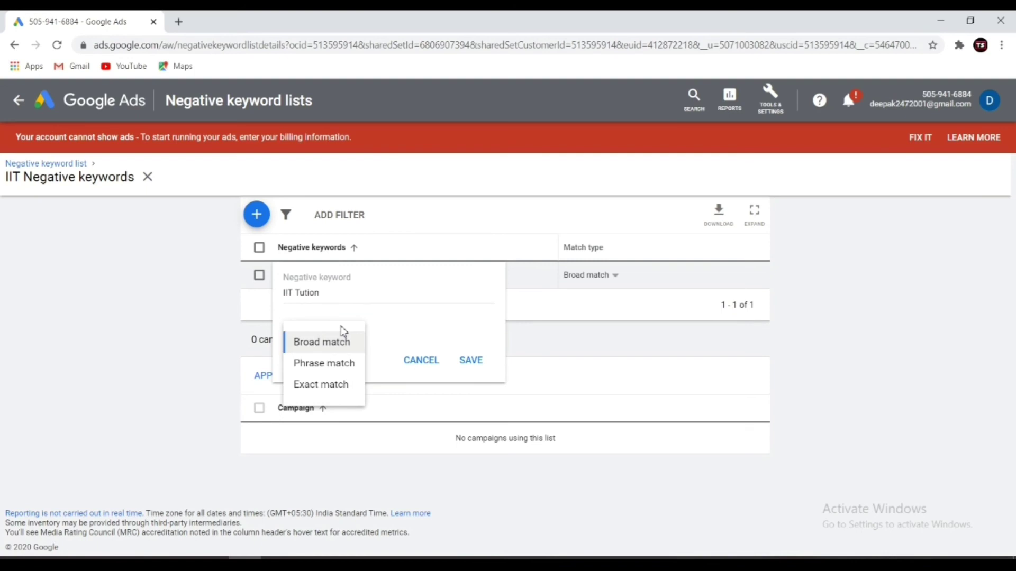
{"action": "left_click", "coordinate": [337, 366]}
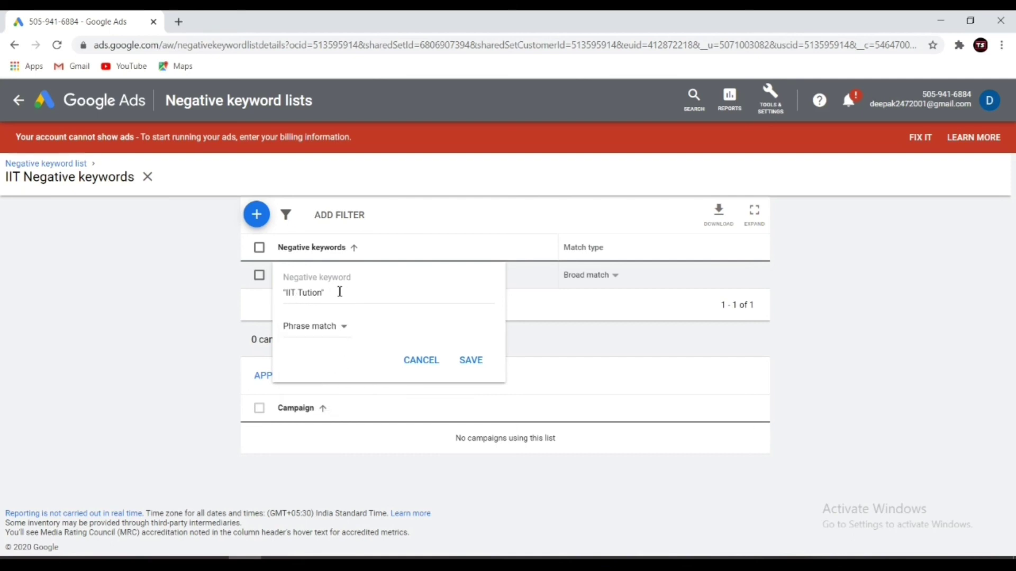
{"action": "left_click", "coordinate": [344, 330]}
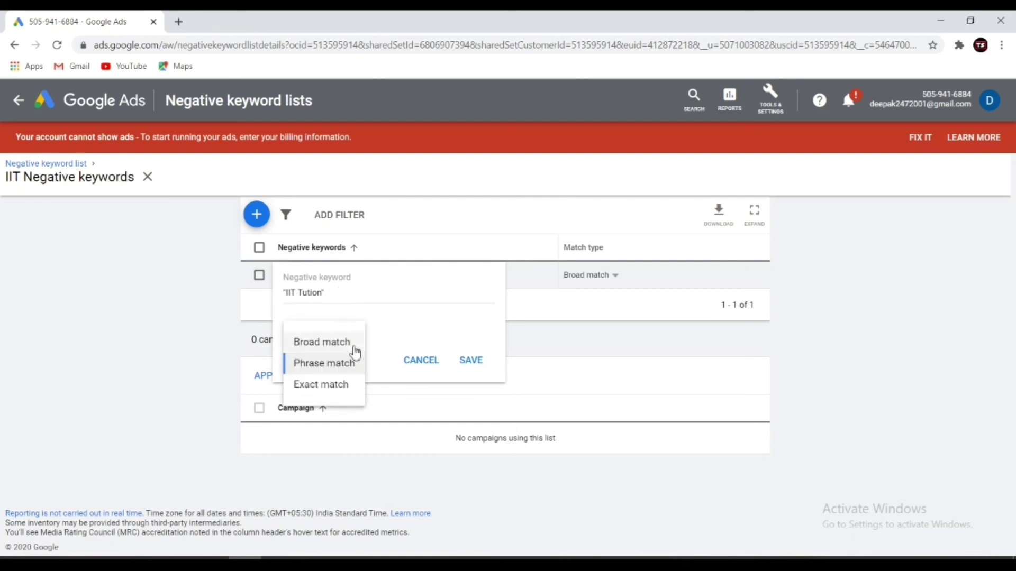
{"action": "left_click", "coordinate": [344, 386]}
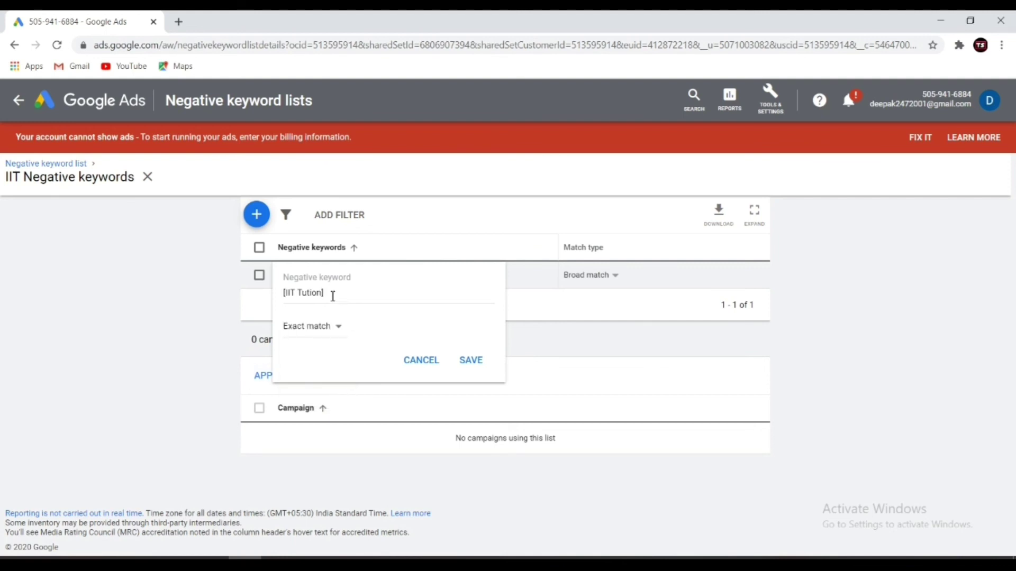
{"action": "left_click", "coordinate": [343, 328]}
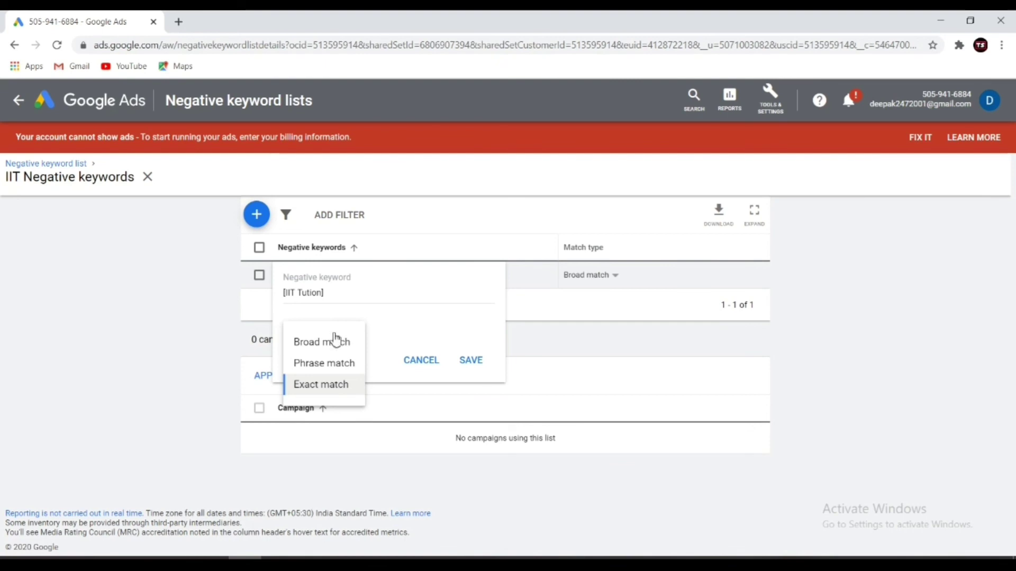
{"action": "left_click", "coordinate": [362, 296]}
{"action": "left_click", "coordinate": [209, 321]}
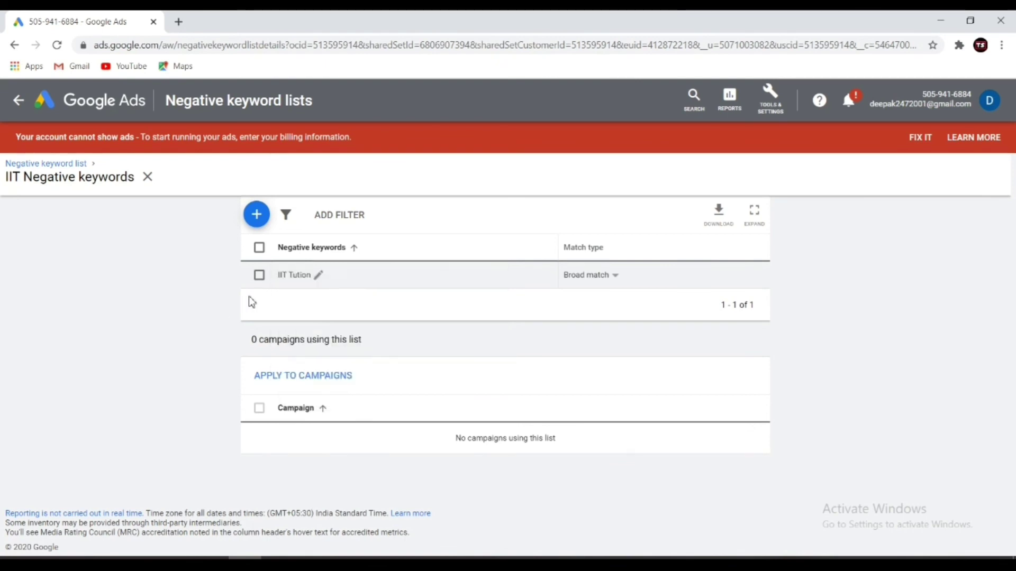
Step: Add "Coaching Centere" as another negative keyword to the IIT Negative keywords list and save it
{"action": "left_click", "coordinate": [256, 214]}
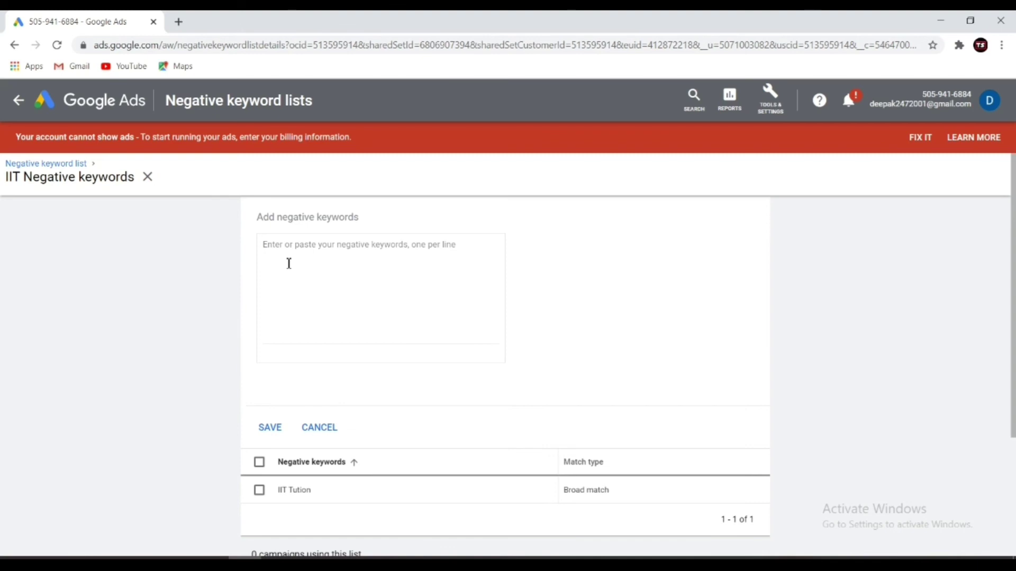
{"action": "left_click", "coordinate": [288, 263]}
{"action": "type", "text": "q"}
{"action": "type", "text": "oaching"}
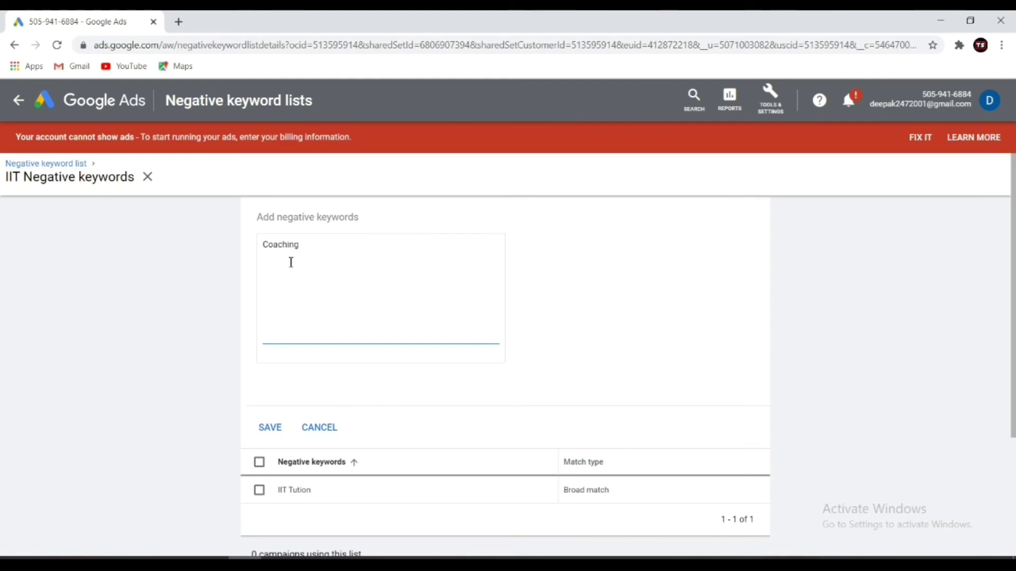
{"action": "type", "text": " Centere"}
{"action": "left_click", "coordinate": [272, 427]}
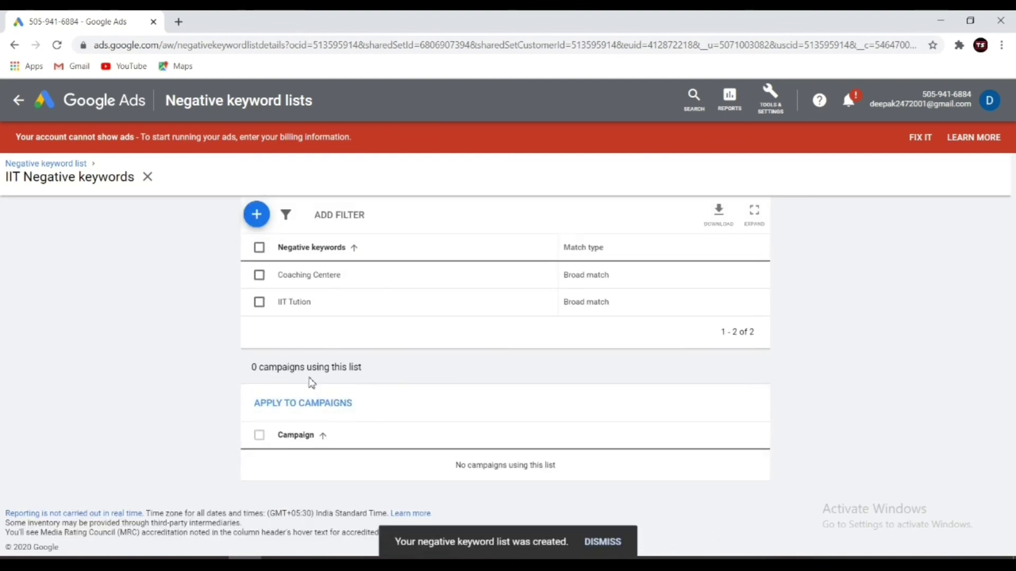
Step: Try phrase match and exact match on the "Coaching Centere" keyword, and save it as broad match
{"action": "left_click", "coordinate": [350, 275]}
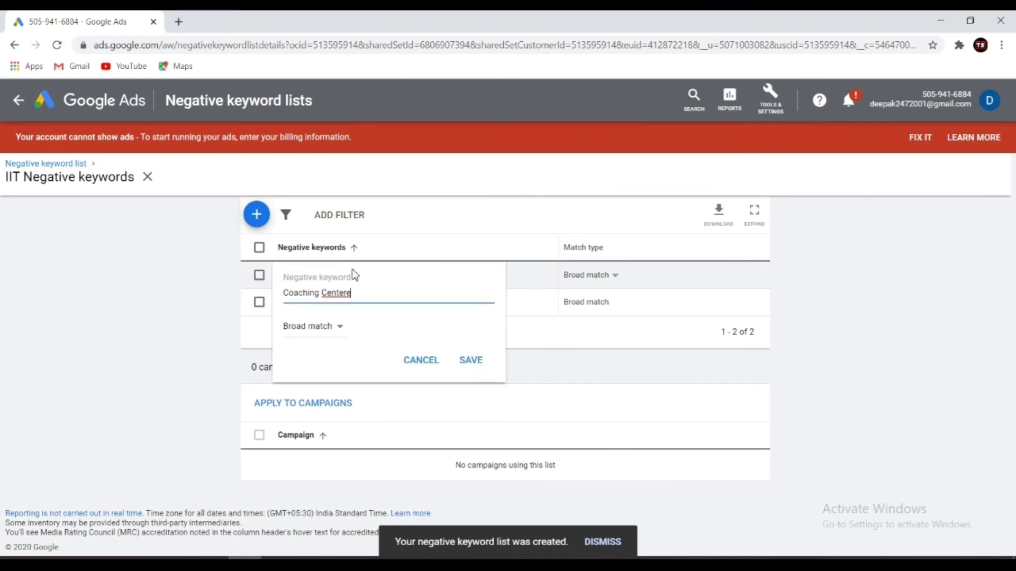
{"action": "left_click", "coordinate": [199, 283]}
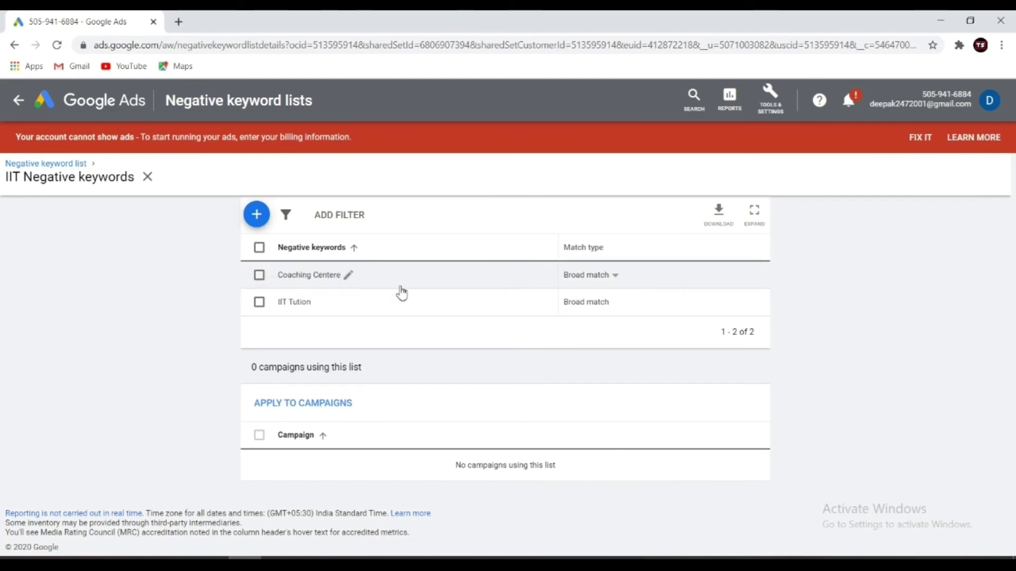
{"action": "left_click", "coordinate": [349, 276]}
{"action": "left_click", "coordinate": [341, 328]}
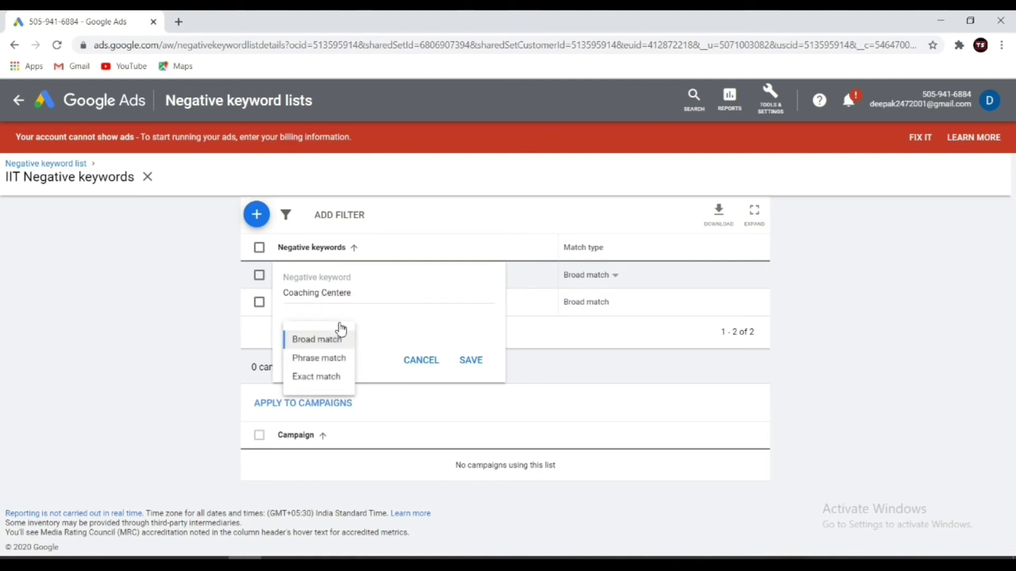
{"action": "left_click", "coordinate": [341, 361]}
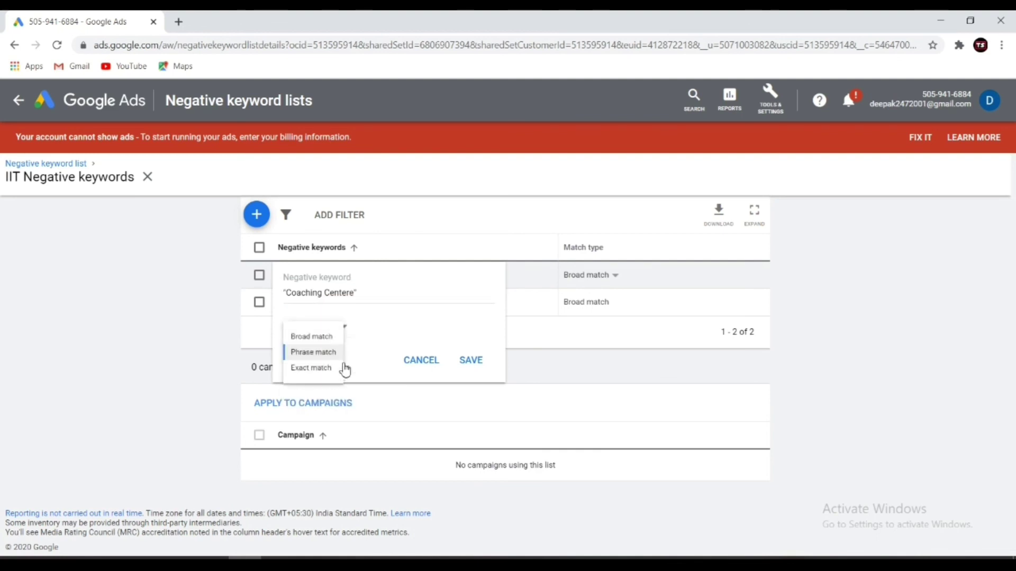
{"action": "left_click", "coordinate": [342, 327]}
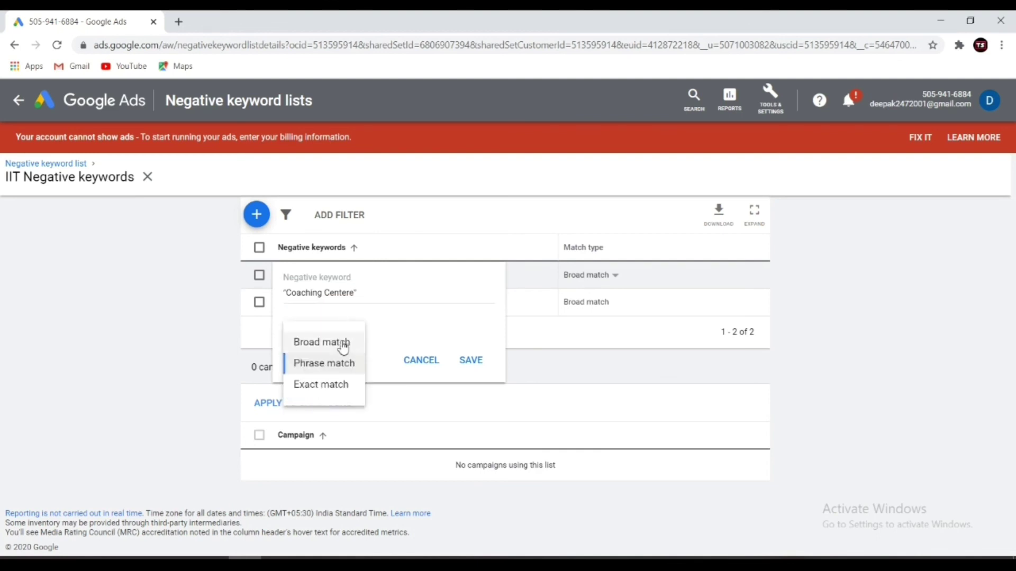
{"action": "left_click", "coordinate": [345, 385]}
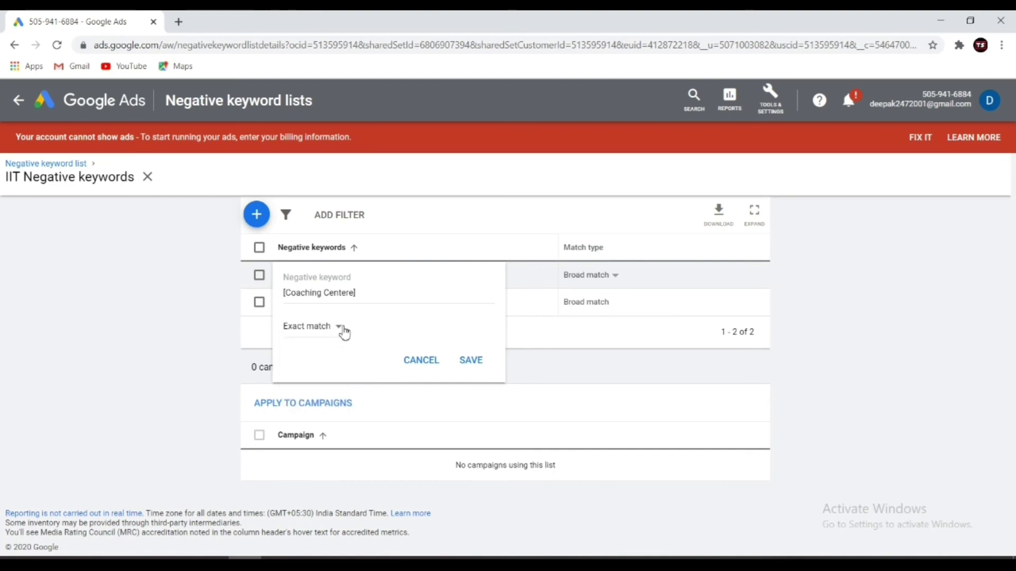
{"action": "left_click", "coordinate": [339, 329]}
{"action": "left_click", "coordinate": [333, 342]}
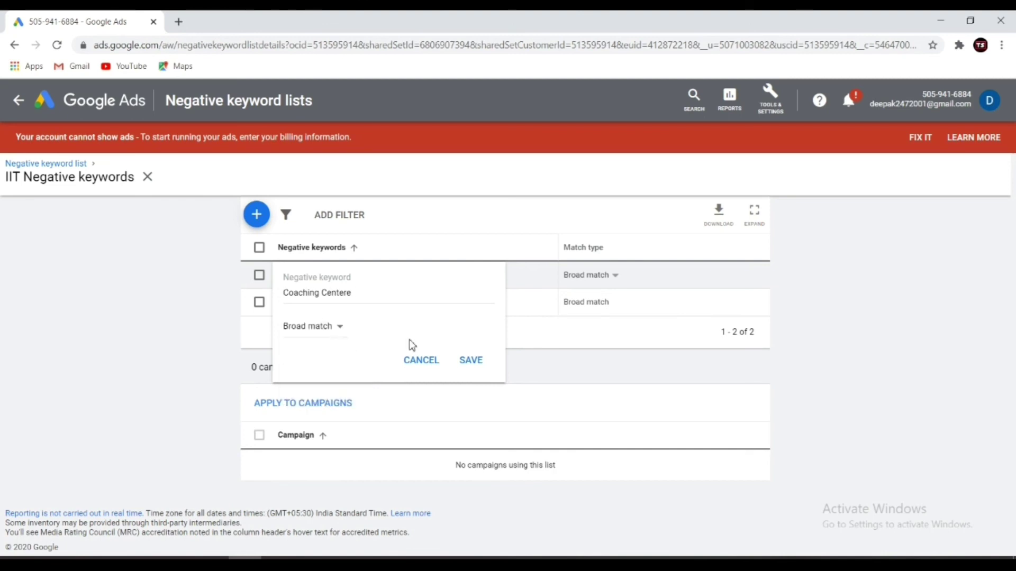
{"action": "left_click", "coordinate": [482, 366]}
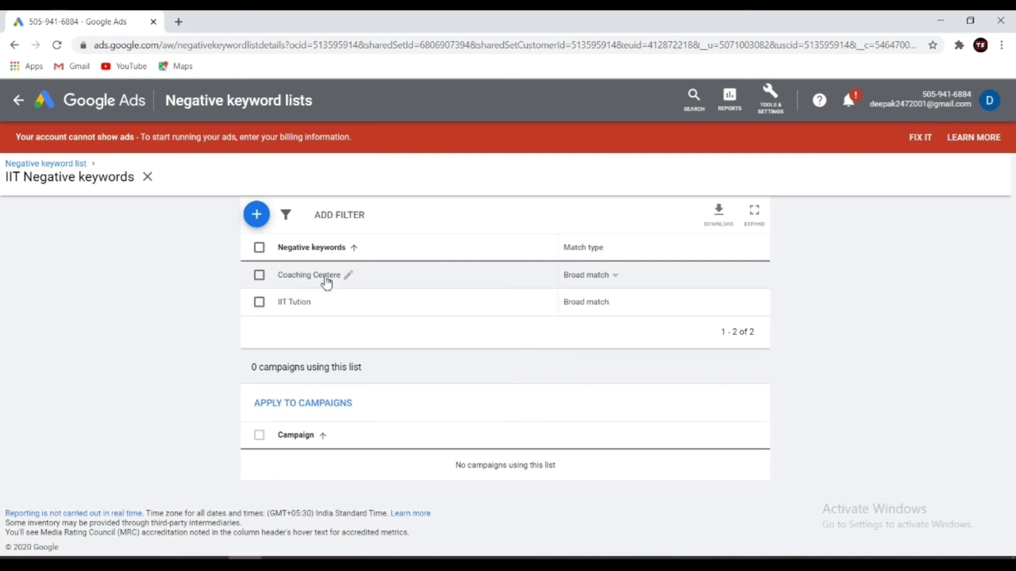
Step: Set the match type of the "Coaching Centere" negative keyword to exact match and save the change
{"action": "left_click", "coordinate": [344, 277]}
{"action": "left_click", "coordinate": [340, 327]}
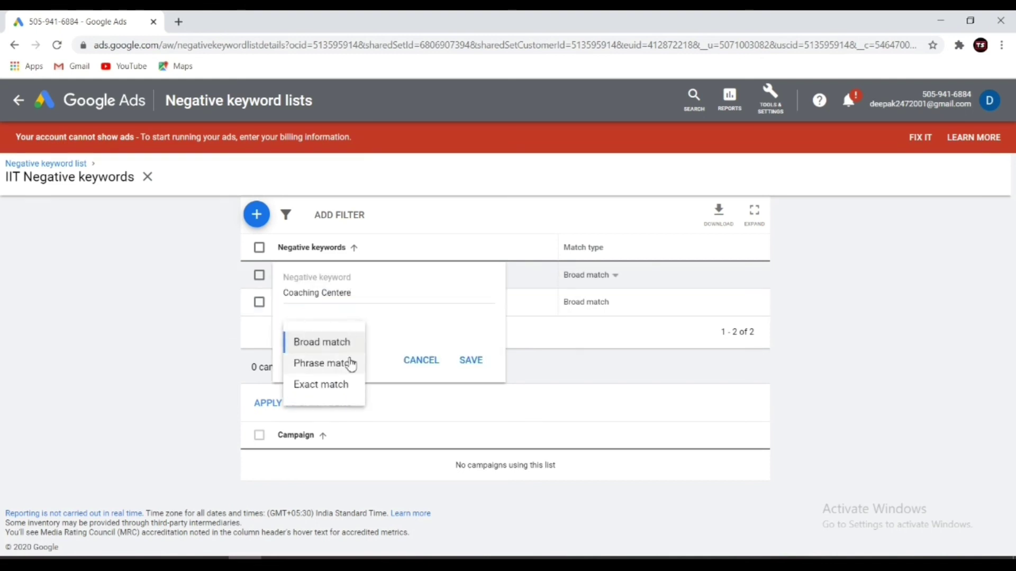
{"action": "left_click", "coordinate": [335, 385]}
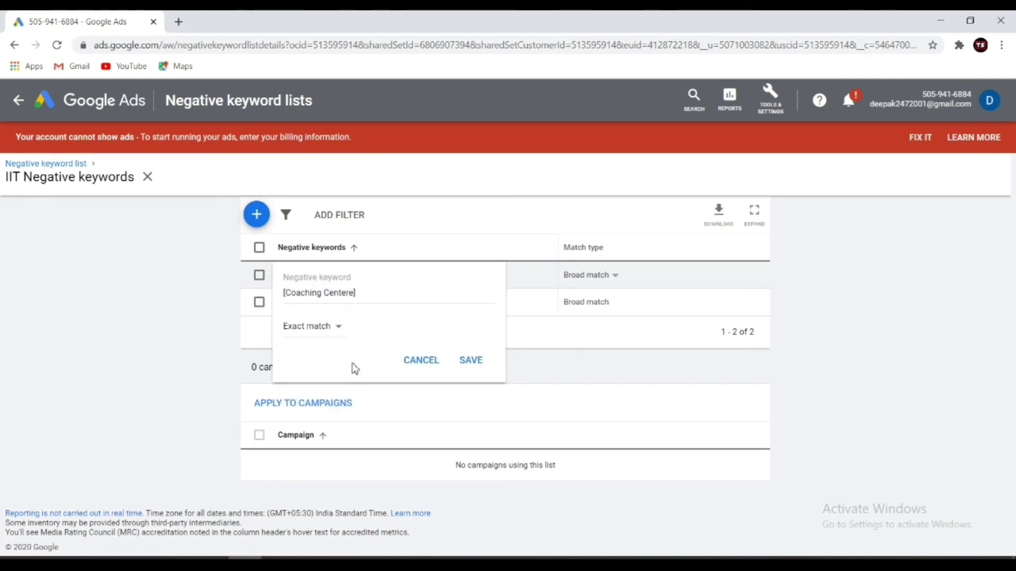
{"action": "left_click", "coordinate": [479, 364]}
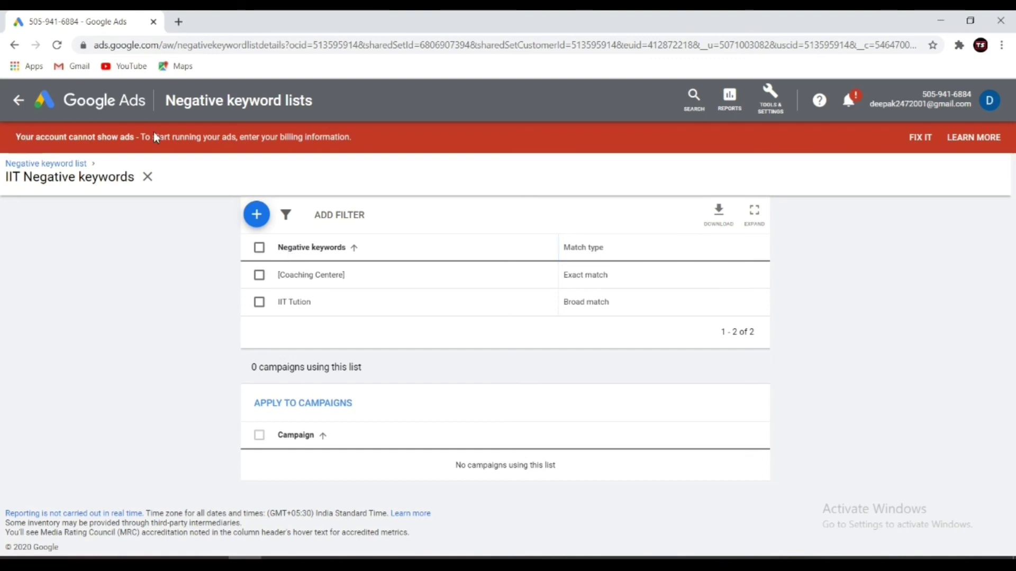
Step: Return to the All campaigns overview and review its performance, campaigns and keywords summaries
{"action": "left_click", "coordinate": [770, 98]}
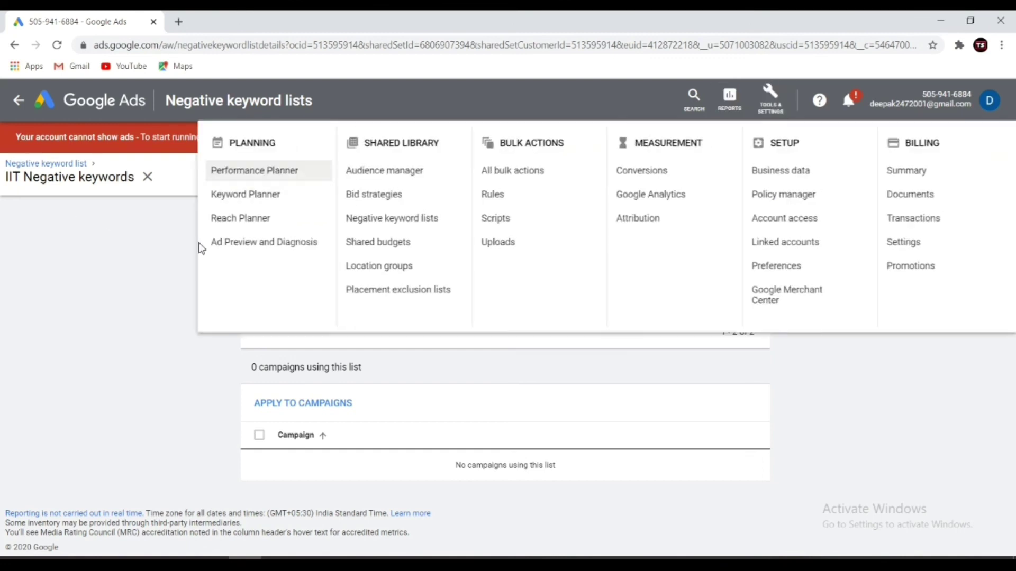
{"action": "left_click", "coordinate": [21, 106]}
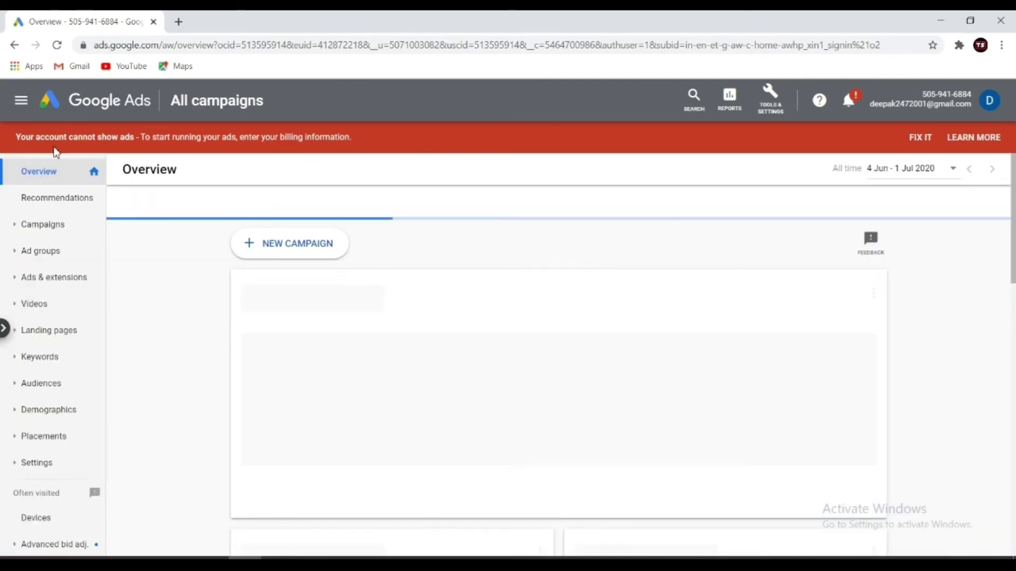
{"action": "scroll", "coordinate": [230, 246], "scroll_direction": "down", "scroll_amount": 2}
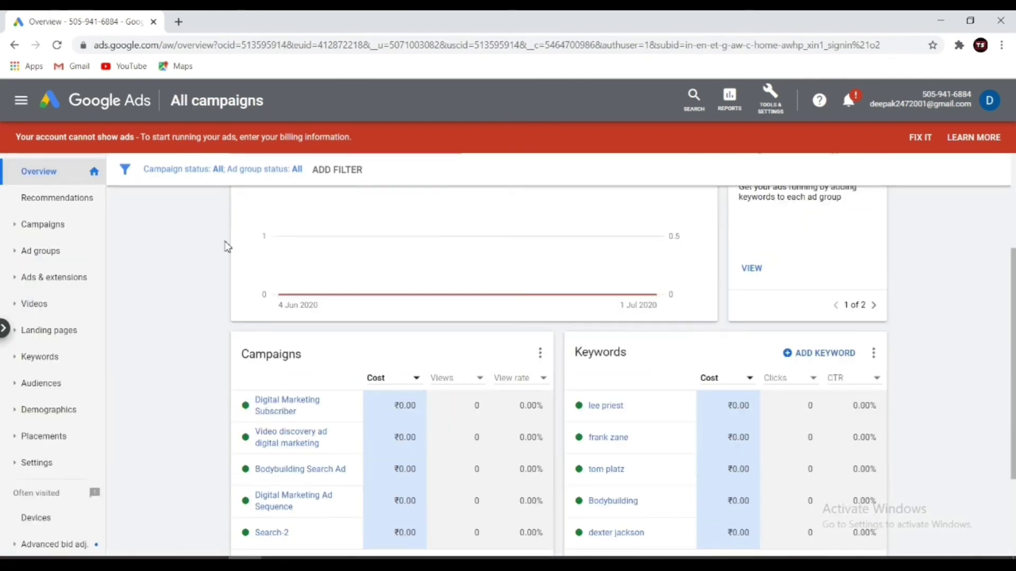
{"action": "scroll", "coordinate": [227, 246], "scroll_direction": "up", "scroll_amount": 4}
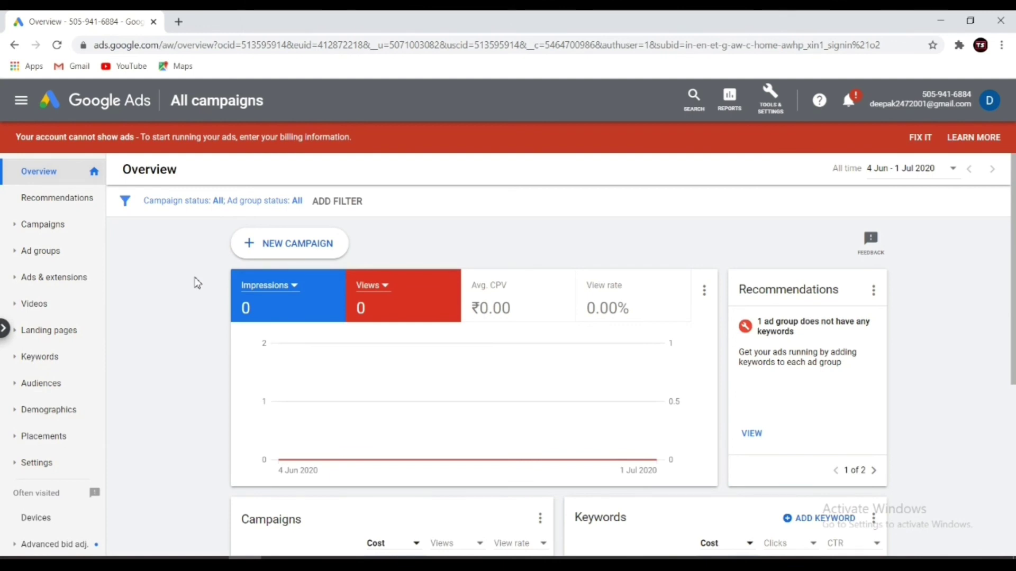
{"action": "scroll", "coordinate": [195, 282], "scroll_direction": "down", "scroll_amount": 3}
{"action": "scroll", "coordinate": [195, 280], "scroll_direction": "down", "scroll_amount": 3}
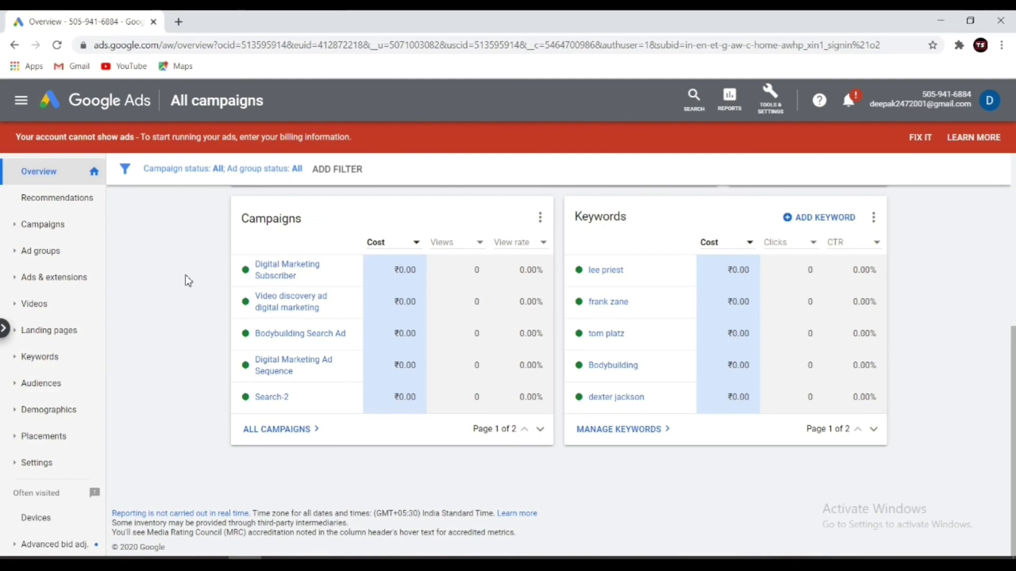
{"action": "scroll", "coordinate": [186, 276], "scroll_direction": "up", "scroll_amount": 5}
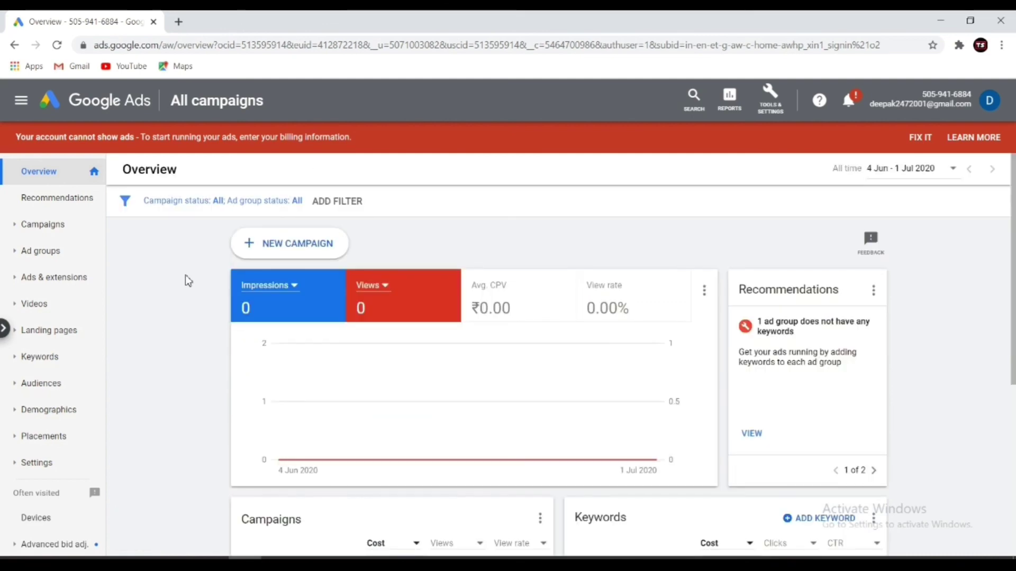